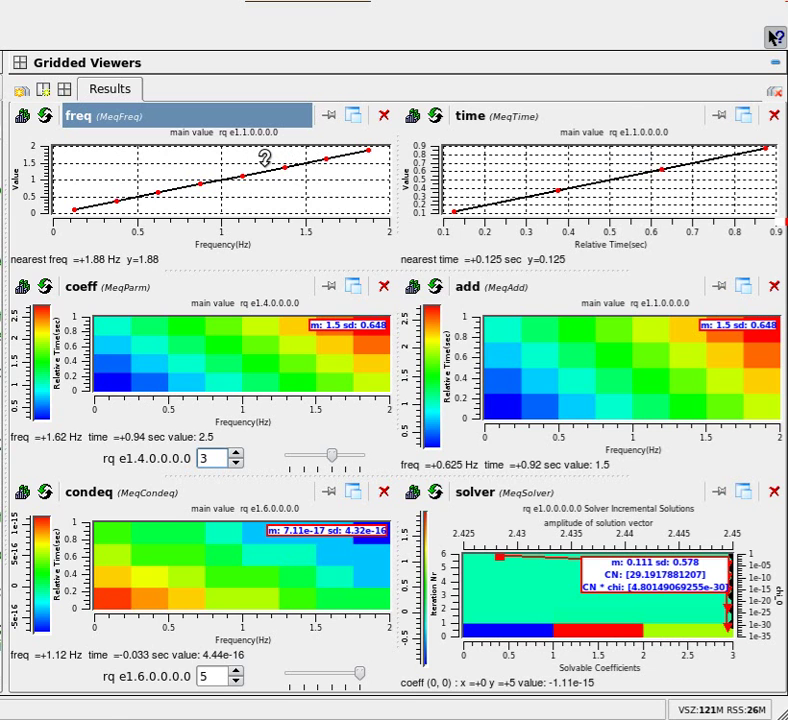
Read the context help for the freq plot, and inspect data point values in the freq and coeff plots
{"action": "left_click", "coordinate": [267, 170]}
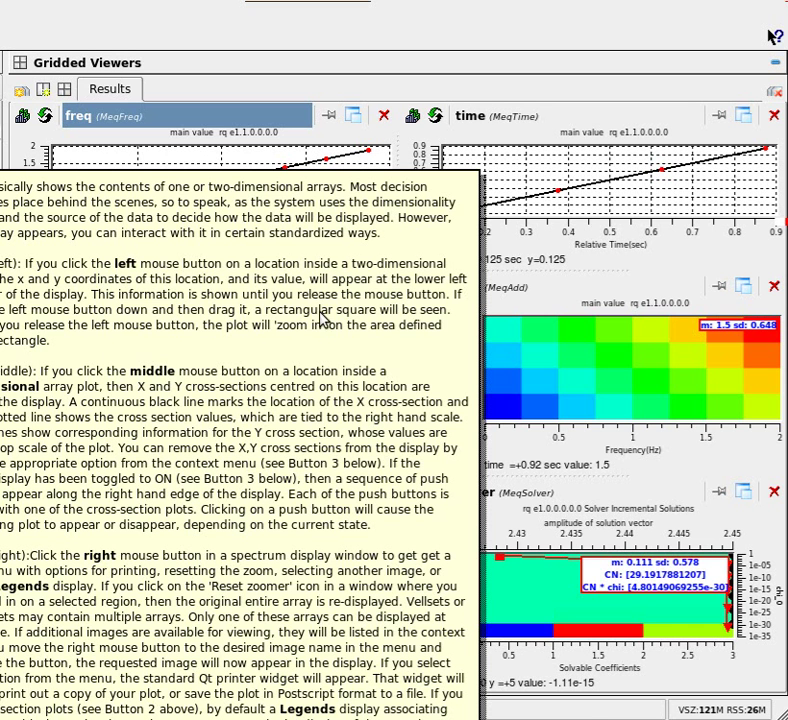
{"action": "left_click", "coordinate": [362, 20]}
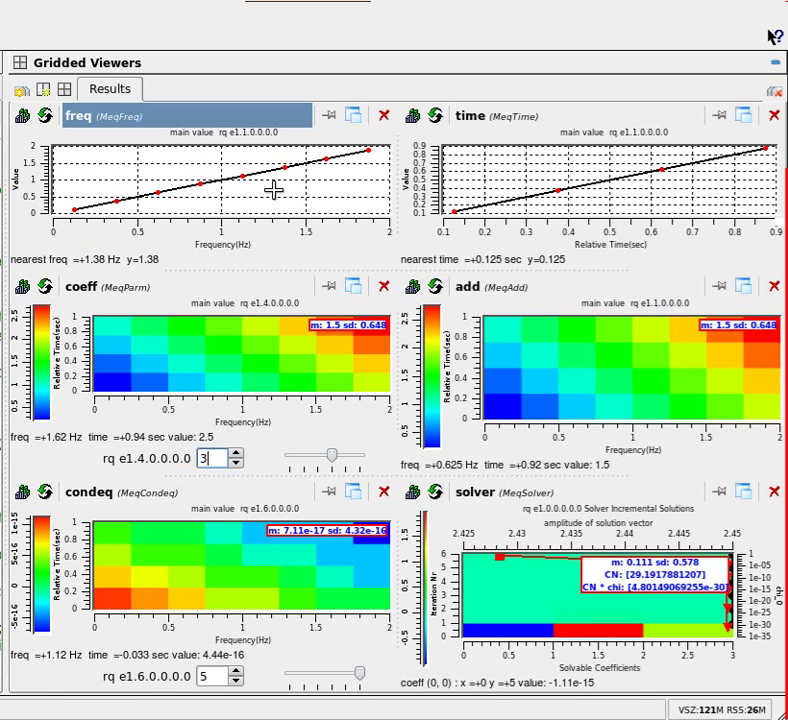
{"action": "left_click", "coordinate": [211, 182]}
{"action": "left_click", "coordinate": [371, 335]}
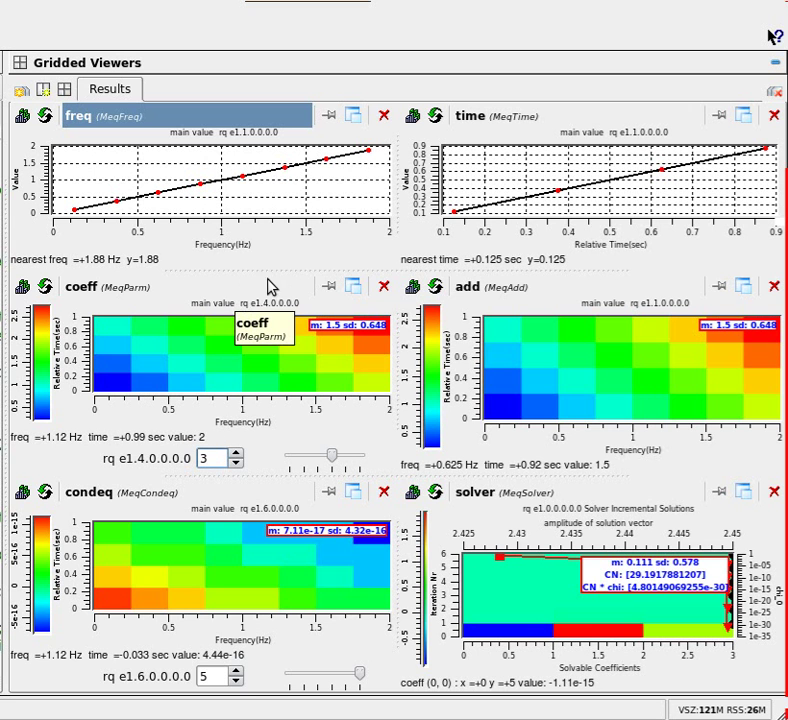
Detach the coeff viewer into a floating window and enlarge that window
{"action": "left_click", "coordinate": [353, 287]}
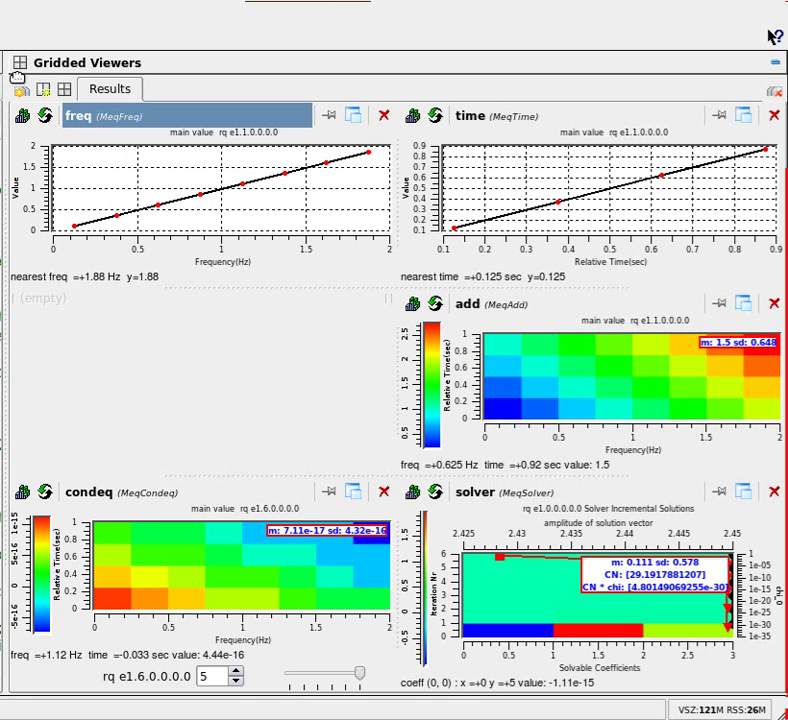
{"action": "left_click_drag", "start_coordinate": [11, 76], "coordinate": [245, 36]}
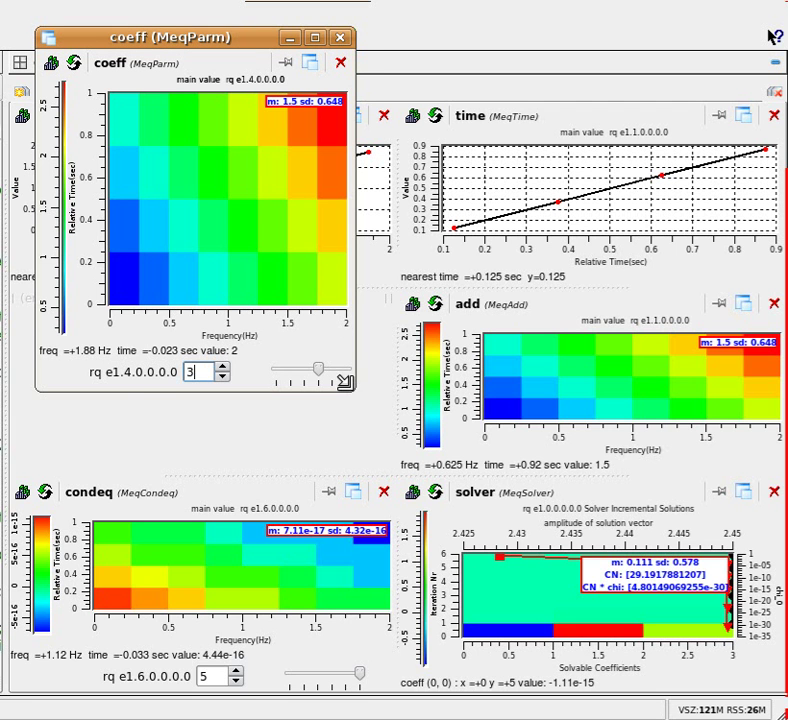
{"action": "left_click_drag", "start_coordinate": [355, 398], "coordinate": [401, 419]}
{"action": "left_click_drag", "start_coordinate": [648, 558], "coordinate": [705, 560]}
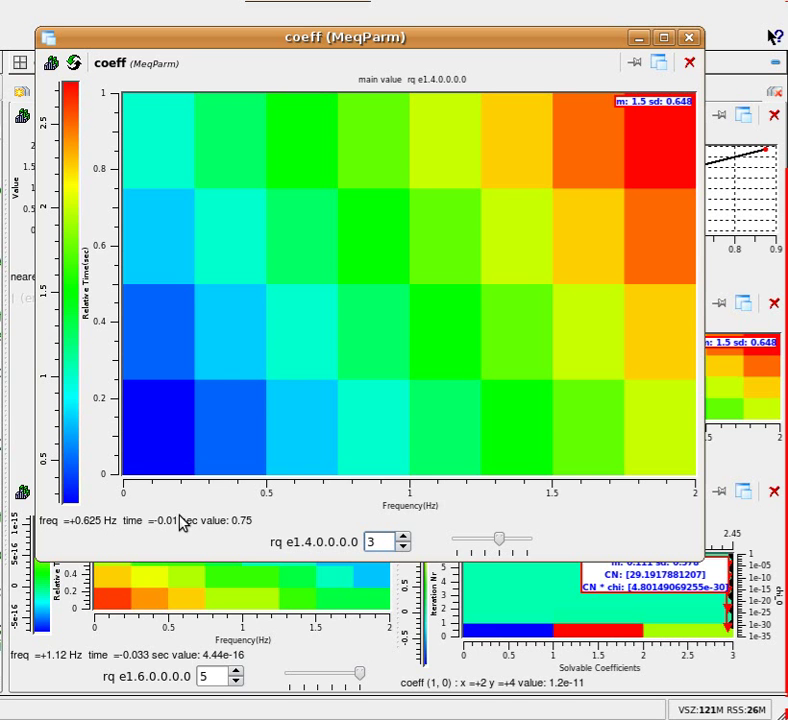
Zoom the coeff plot into about 0.5–1.25 Hz and 0.25–0.75 sec, and return the floating viewer to the grid
{"action": "left_click", "coordinate": [368, 245]}
{"action": "left_click", "coordinate": [267, 189]}
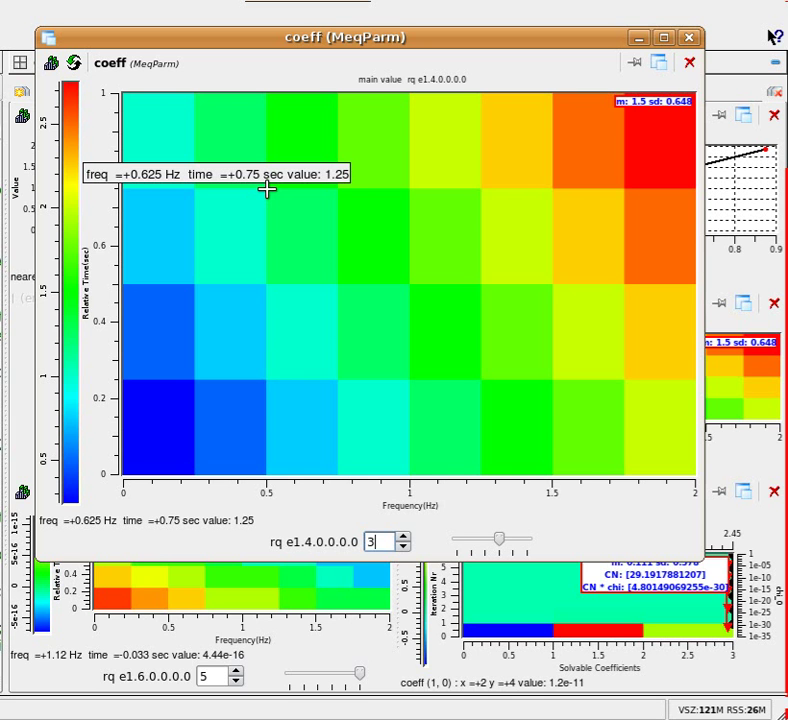
{"action": "left_click_drag", "start_coordinate": [267, 189], "coordinate": [477, 378]}
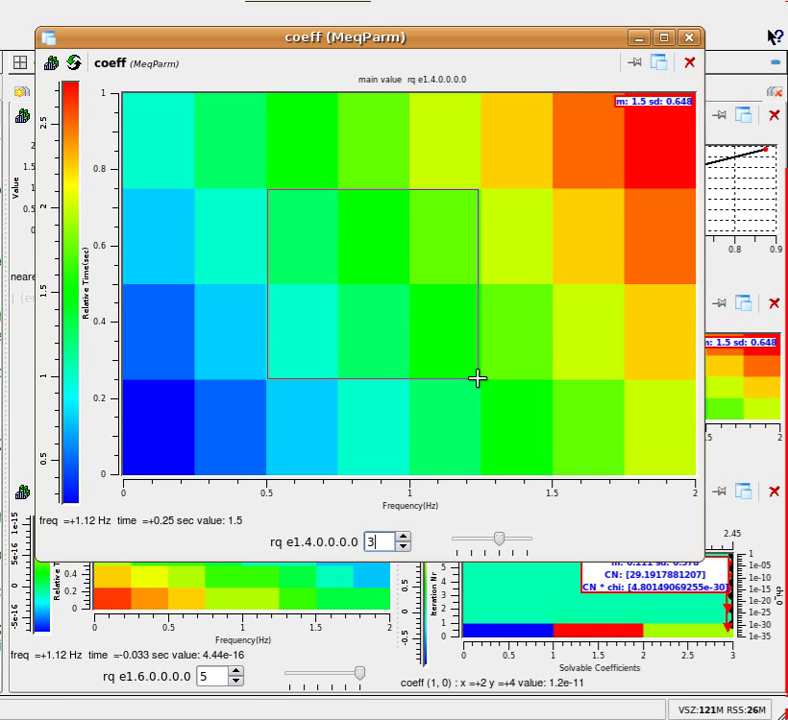
{"action": "left_click_drag", "start_coordinate": [477, 378], "coordinate": [477, 377]}
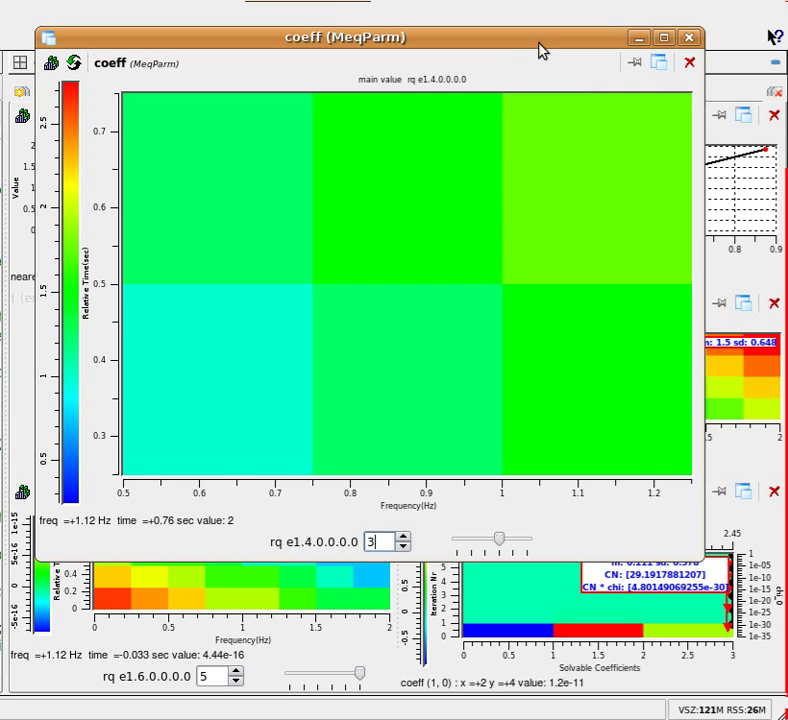
{"action": "left_click", "coordinate": [690, 38]}
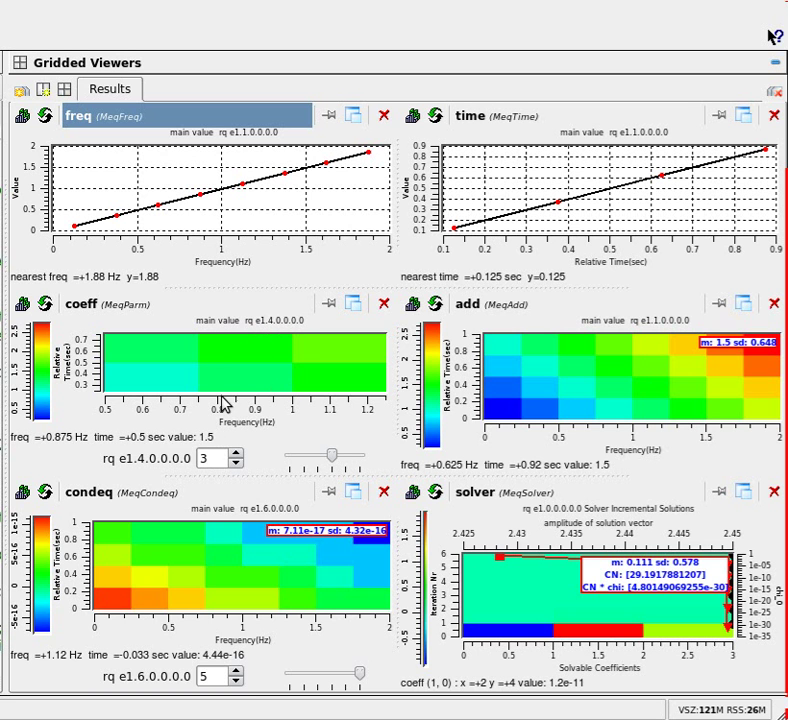
Check a cell value in the coeff plot and zoom the add plot into about 0.5–1.25 Hz and 0.25–0.75 sec
{"action": "left_click", "coordinate": [298, 352]}
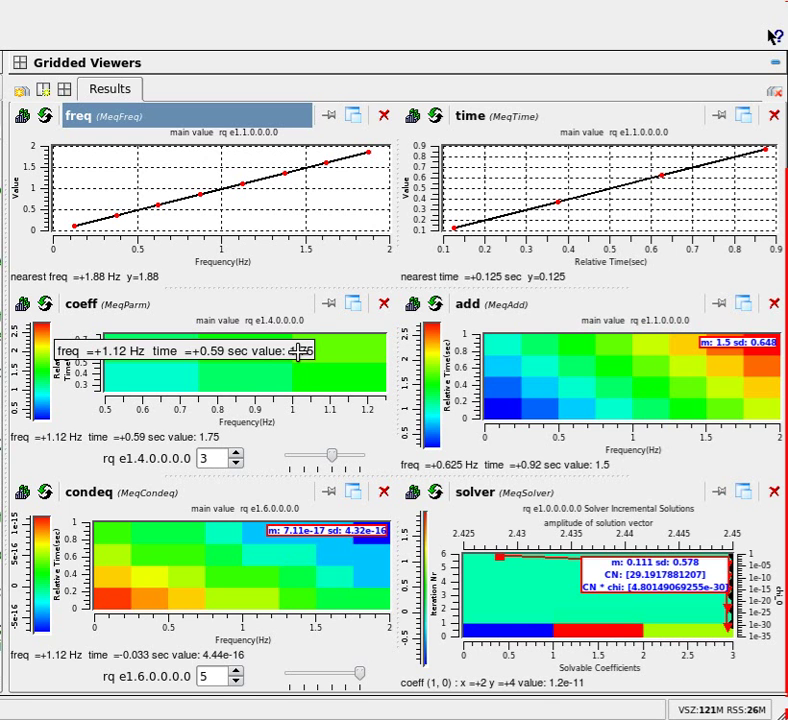
{"action": "left_click_drag", "start_coordinate": [298, 350], "coordinate": [452, 339]}
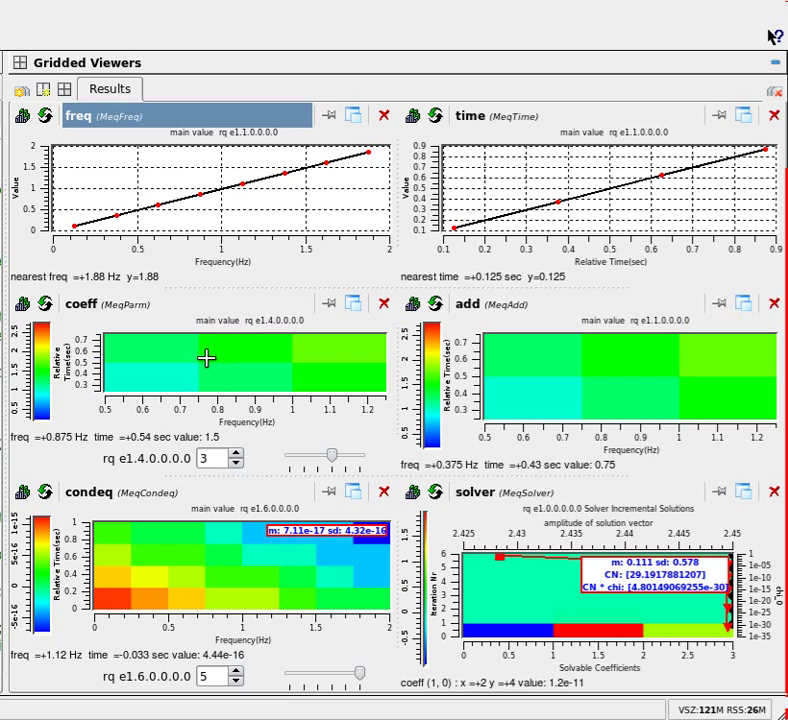
Reset the zoom of both the coeff and add plots to their full ranges
{"action": "right_click", "coordinate": [130, 341]}
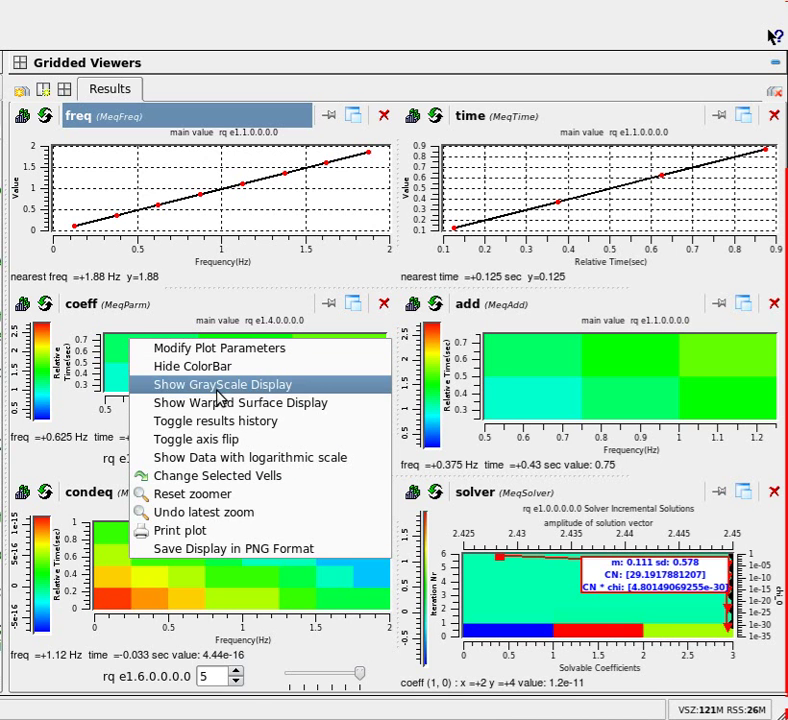
{"action": "left_click", "coordinate": [200, 494]}
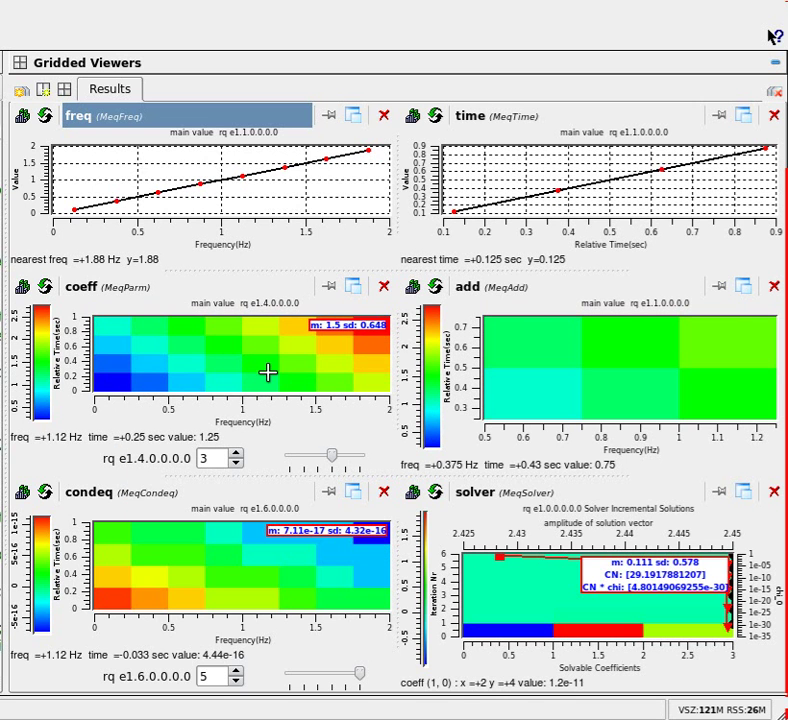
{"action": "right_click", "coordinate": [530, 346]}
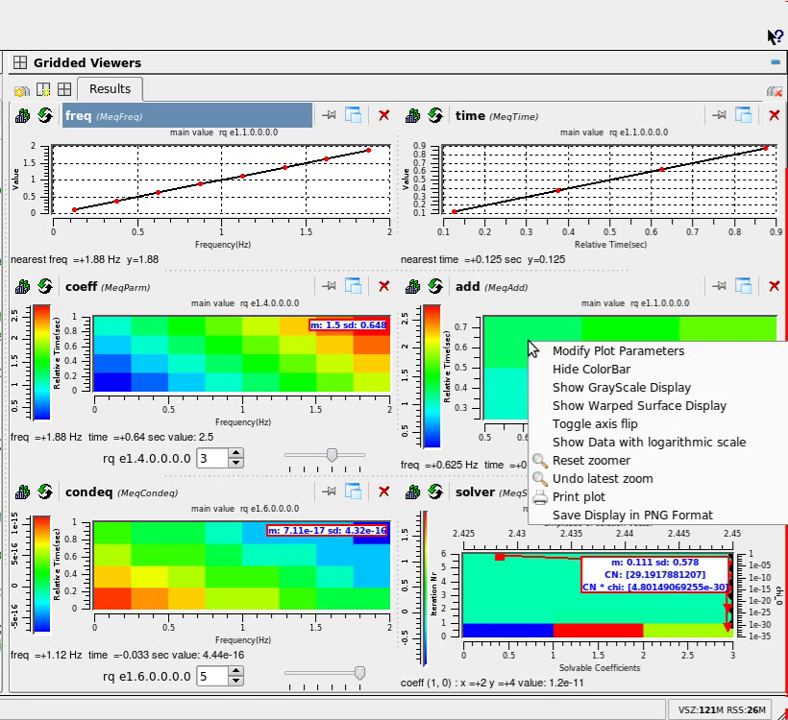
{"action": "left_click", "coordinate": [572, 461]}
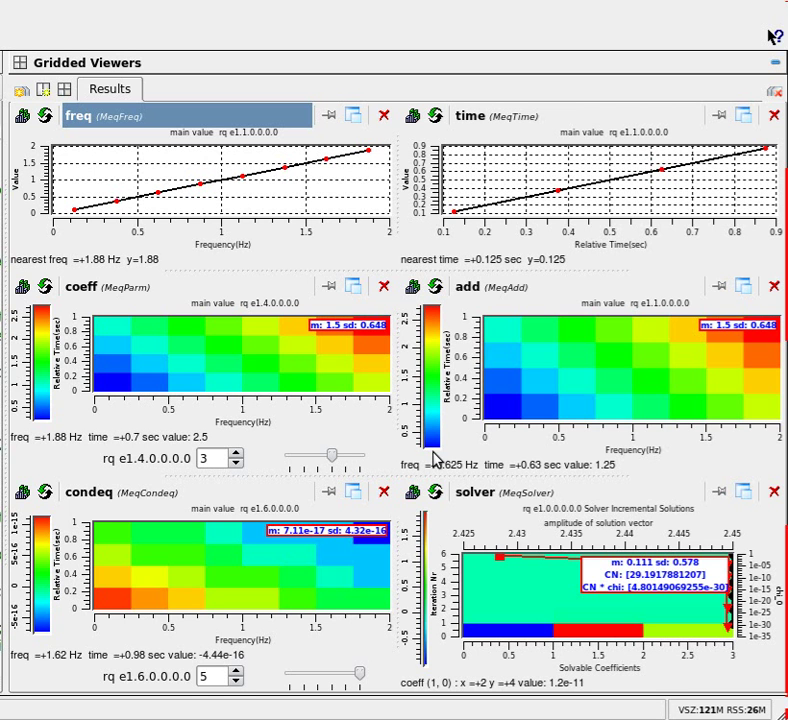
Limit the add plot's colorbar intensity range to about 0.2–1, checking cell values in the plot
{"action": "left_click", "coordinate": [495, 405]}
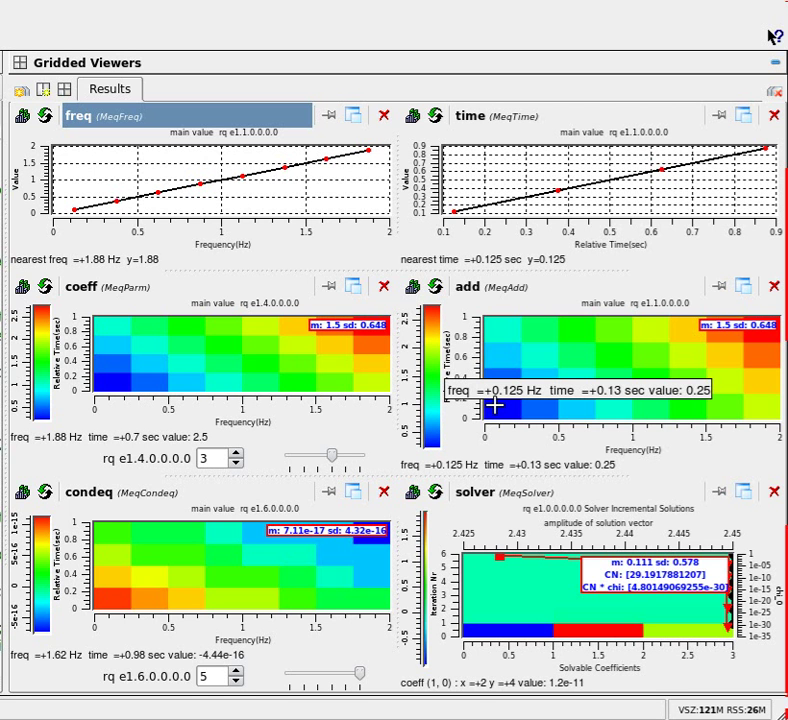
{"action": "left_click", "coordinate": [756, 331]}
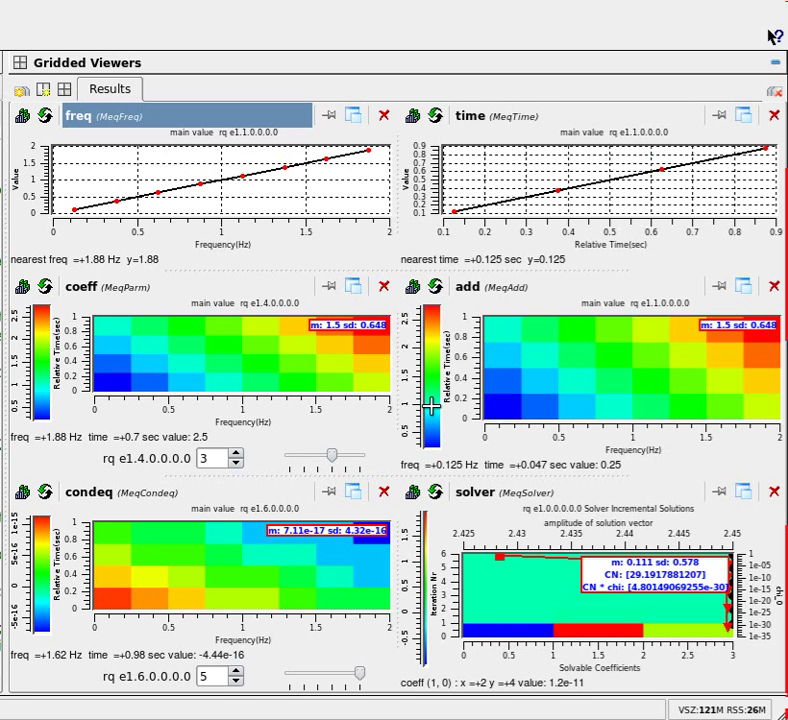
{"action": "left_click_drag", "start_coordinate": [433, 404], "coordinate": [437, 451]}
{"action": "left_click_drag", "start_coordinate": [433, 452], "coordinate": [436, 454]}
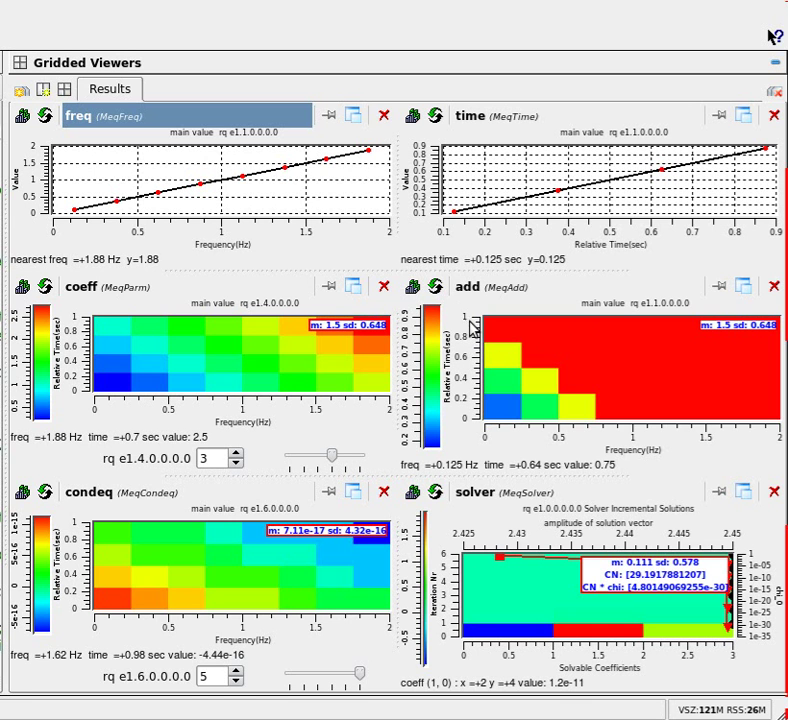
{"action": "left_click", "coordinate": [588, 333]}
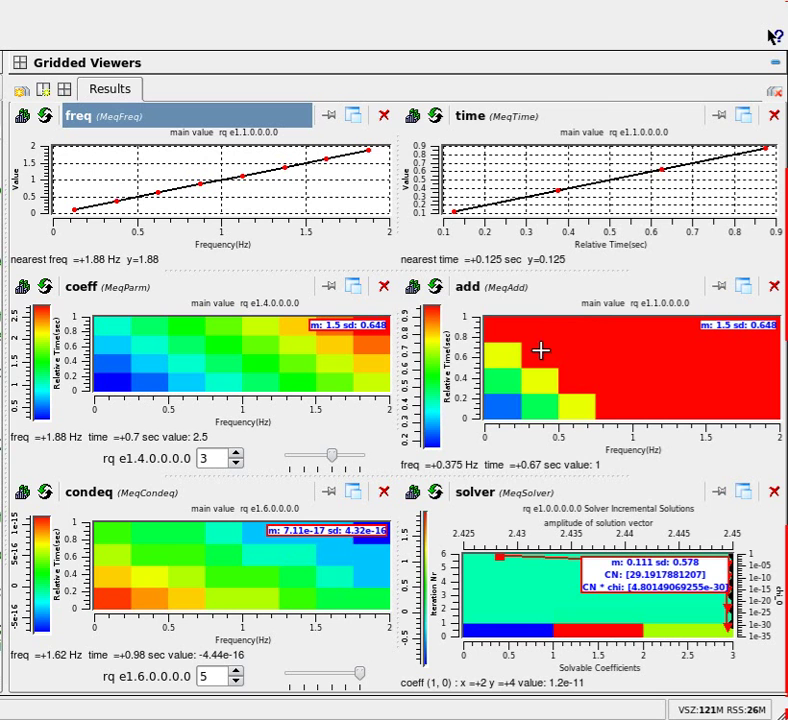
Unzoom the intensity range on the add plot's colorbar
{"action": "right_click", "coordinate": [431, 367]}
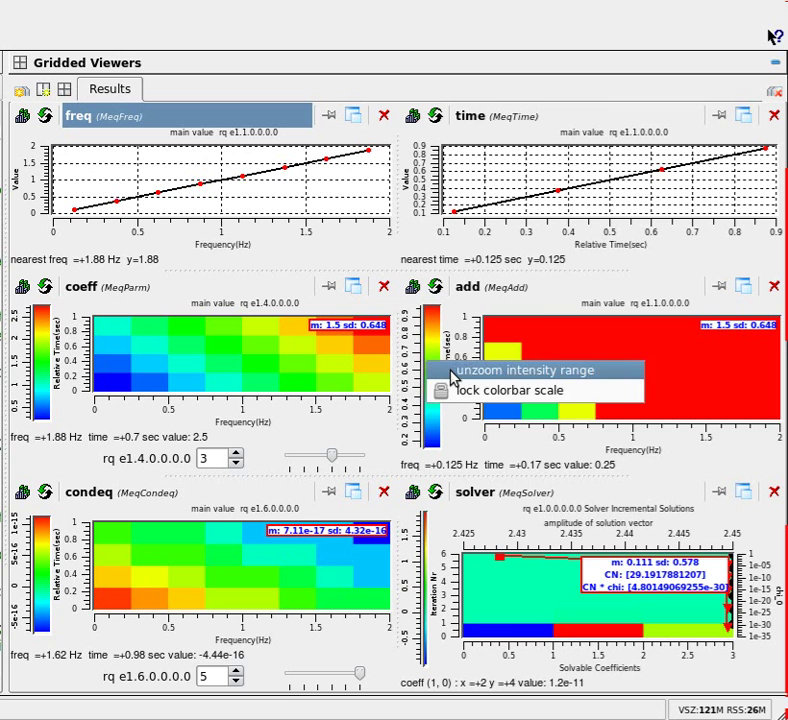
{"action": "left_click", "coordinate": [452, 371]}
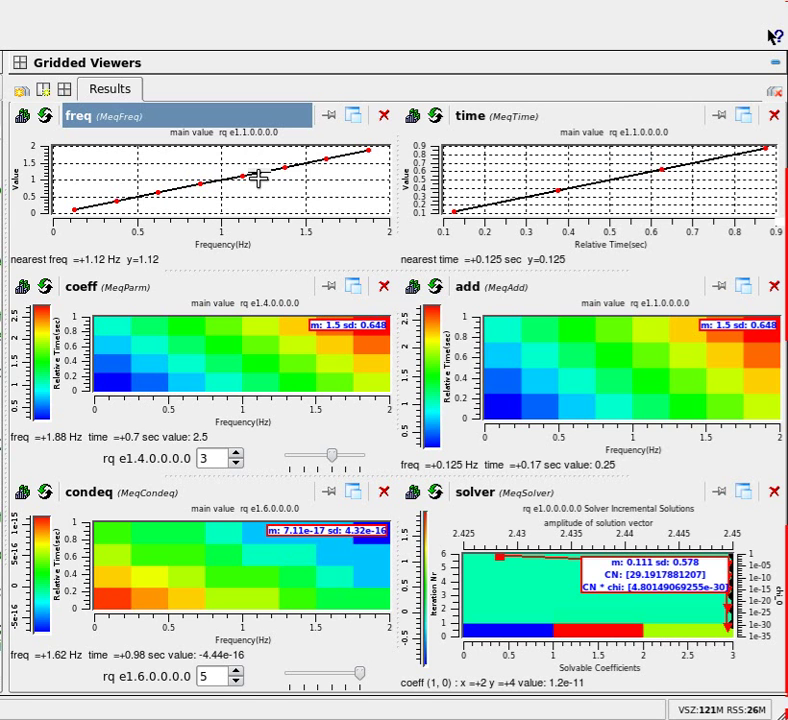
Review the printer setup for the freq plot, with output to the file image_plot.ps, and cancel it
{"action": "mouse_move", "coordinate": [258, 178]}
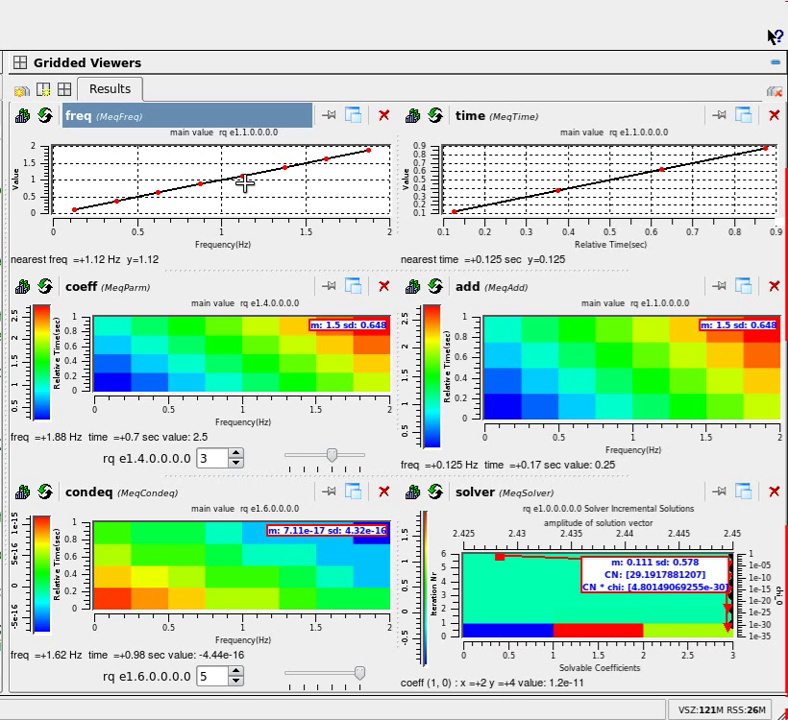
{"action": "right_click", "coordinate": [189, 151]}
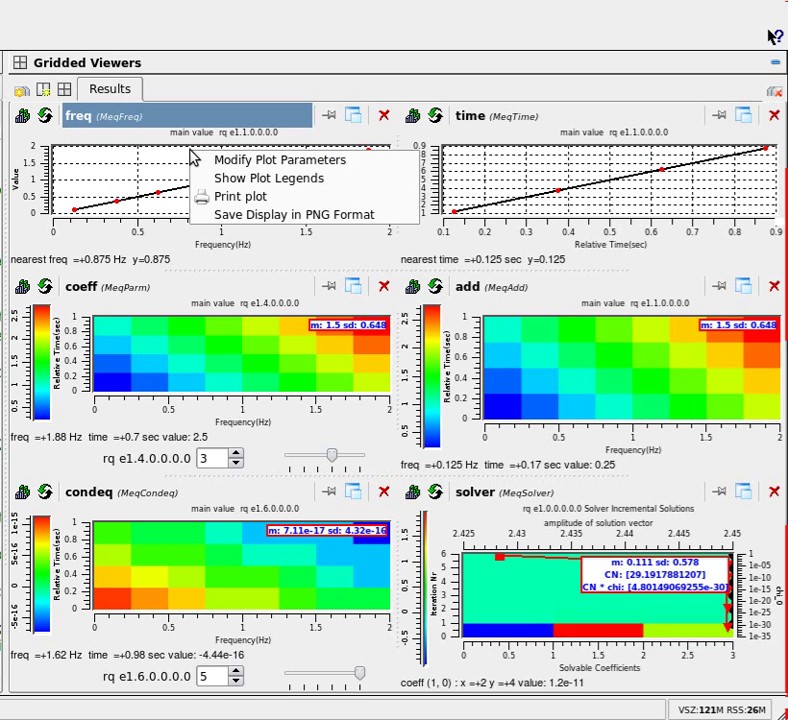
{"action": "left_click", "coordinate": [213, 197]}
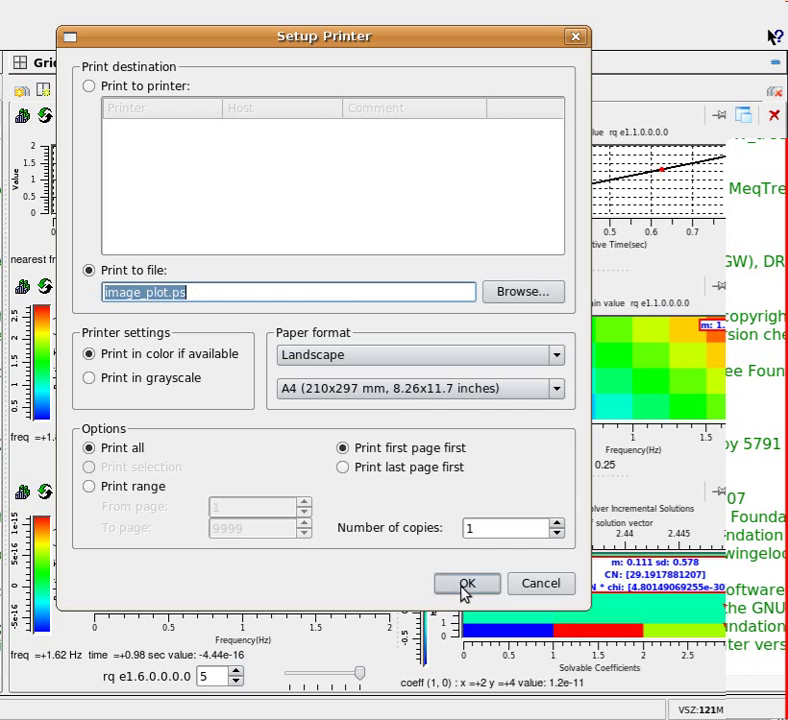
{"action": "left_click", "coordinate": [527, 585]}
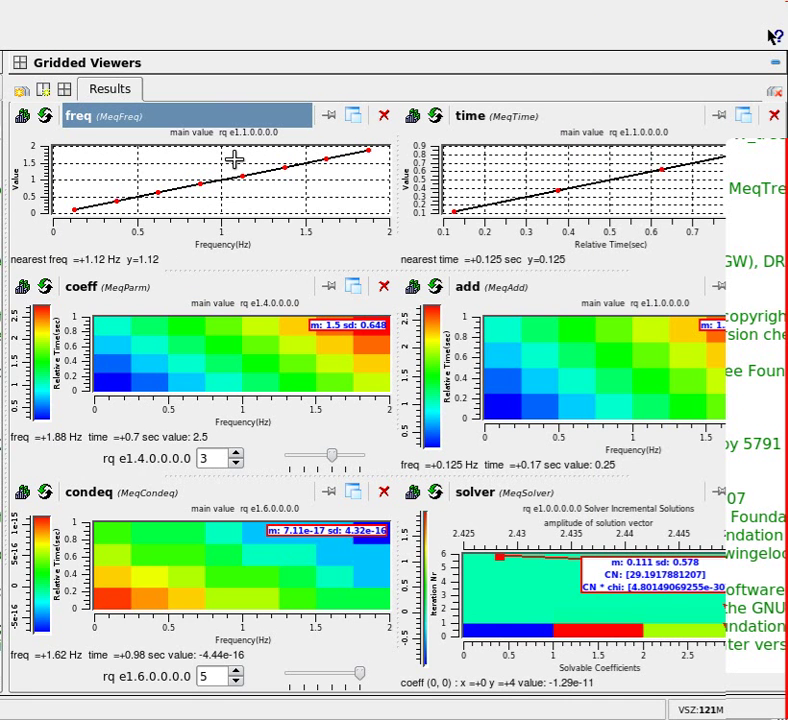
Save the freq plot's display in PNG format
{"action": "right_click", "coordinate": [234, 160]}
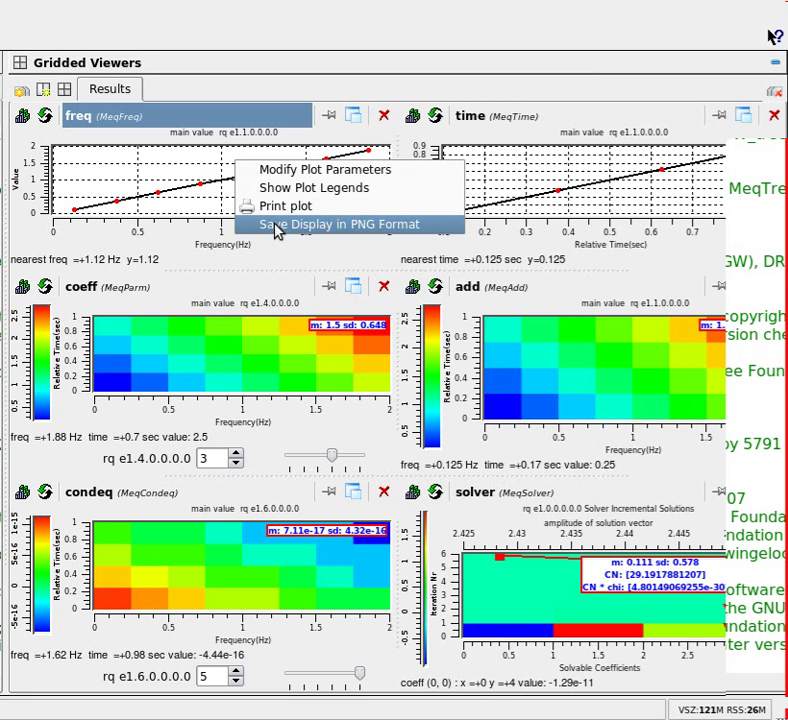